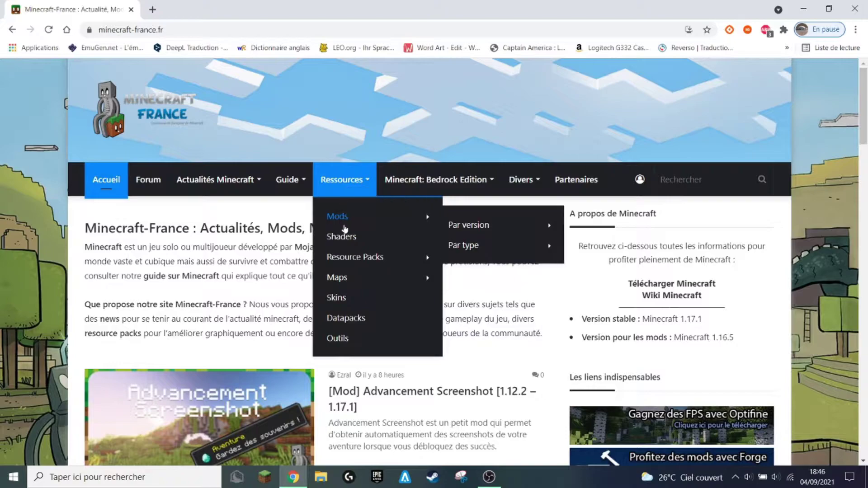
Open the Splotch [1.7 – 1.17] page from the site's list of resource packs for version 1.17.
mouse_move(343, 265)
mouse_move(470, 286)
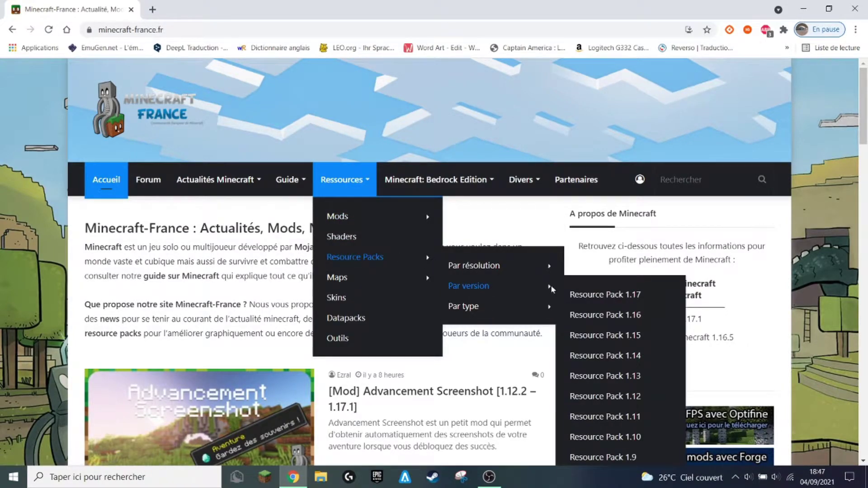
left_click(594, 295)
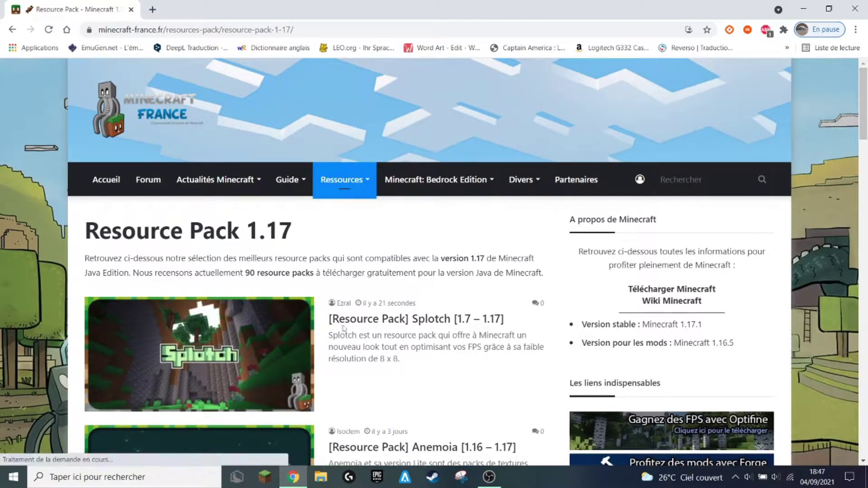
scroll(357, 330, "down", 14)
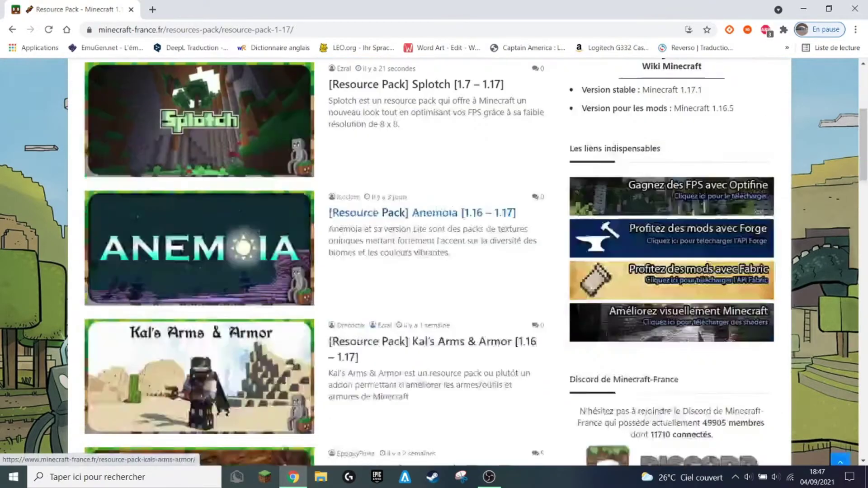
scroll(380, 333, "up", 14)
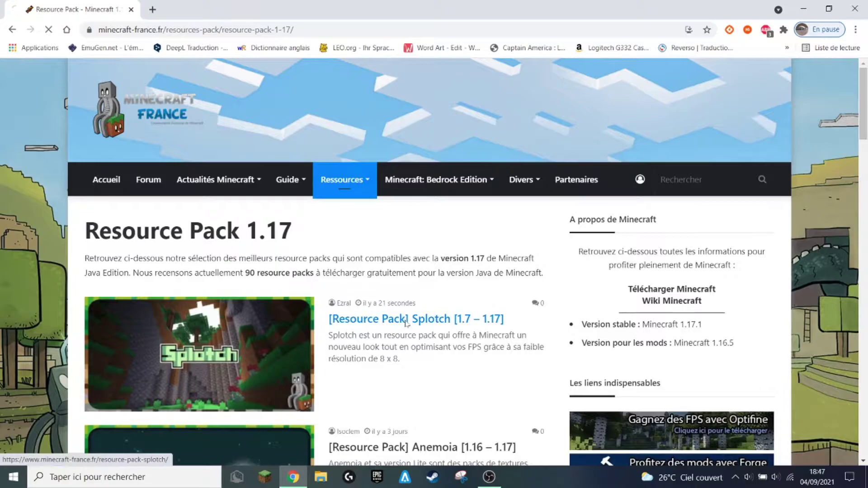
left_click(411, 318)
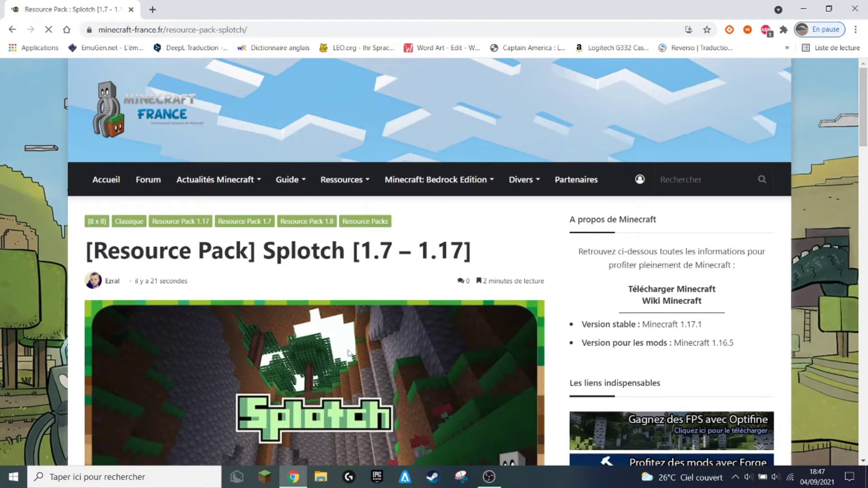
Review the Splotch page, download its [1.17] Splotch [8 x 8] version, and accept the download site's privacy notice.
scroll(322, 360, "down", 7)
scroll(322, 360, "down", 2)
scroll(387, 293, "up", 4)
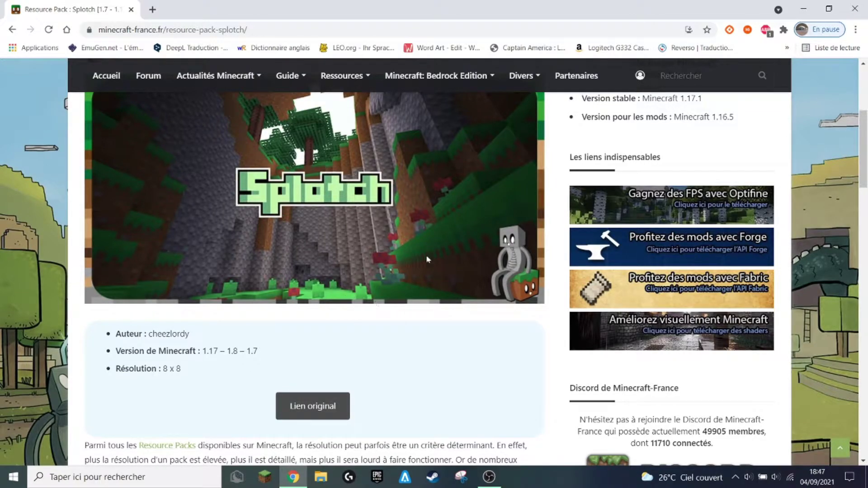
scroll(326, 331, "down", 5)
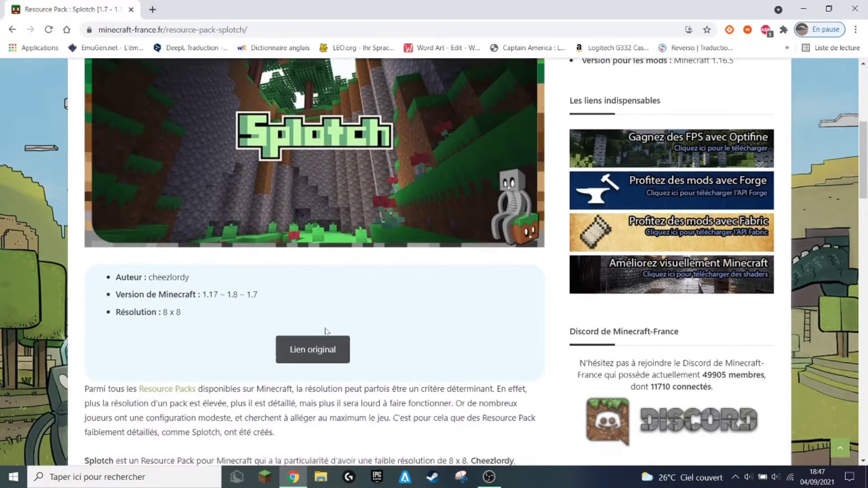
scroll(328, 326, "down", 3)
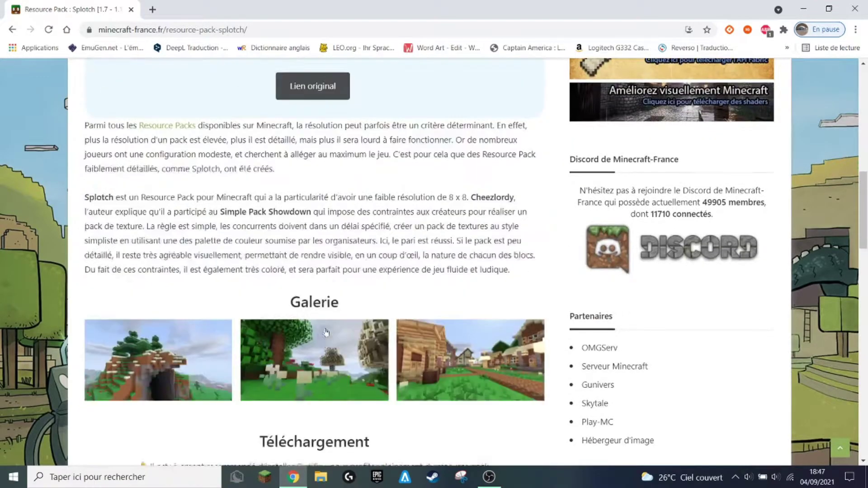
scroll(453, 351, "down", 1)
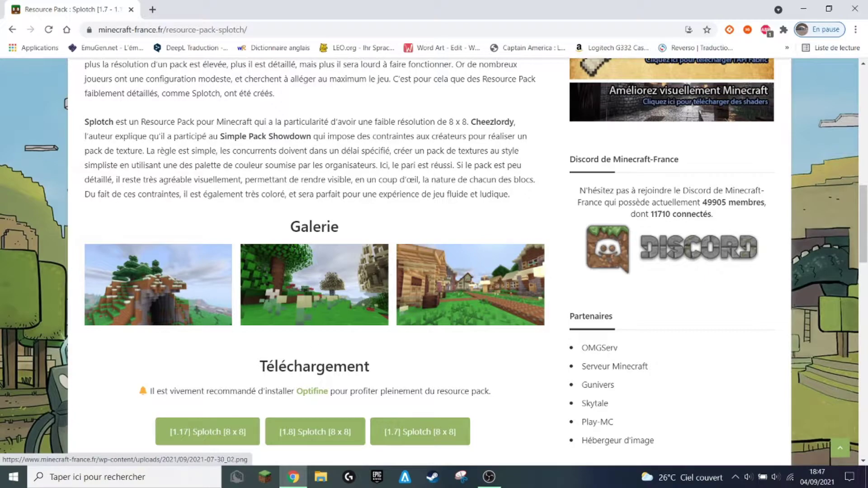
scroll(280, 152, "down", 3)
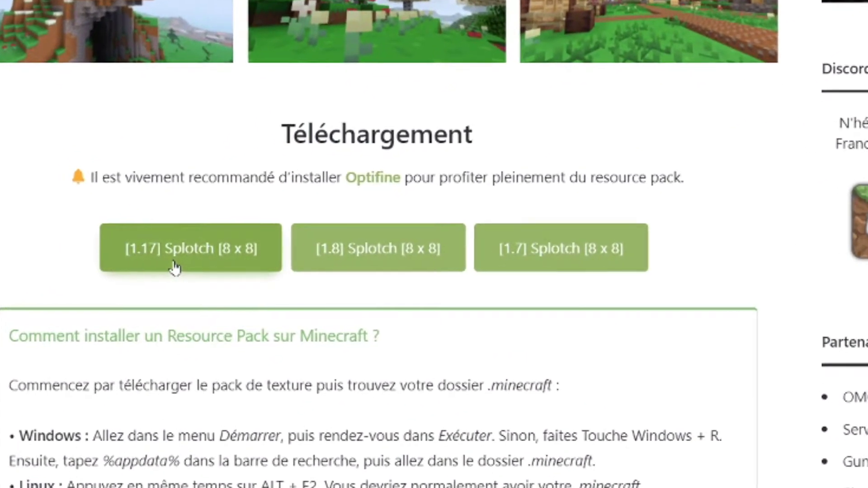
left_click(188, 246)
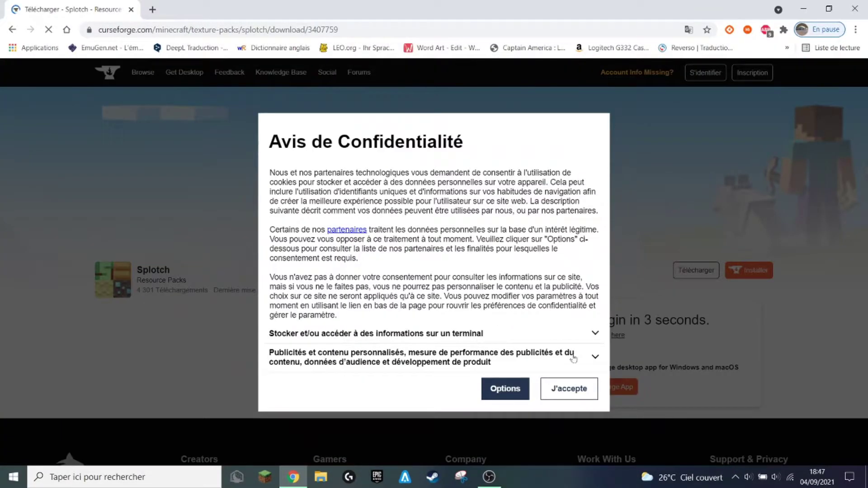
left_click(574, 390)
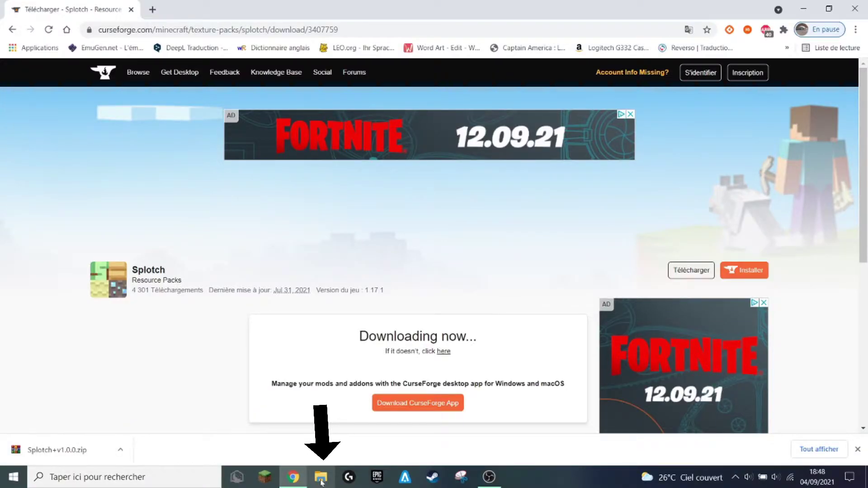
Switch to File Explorer and cut the Splotch+v1.0.0 archive from the Téléchargements folder.
left_click(321, 479)
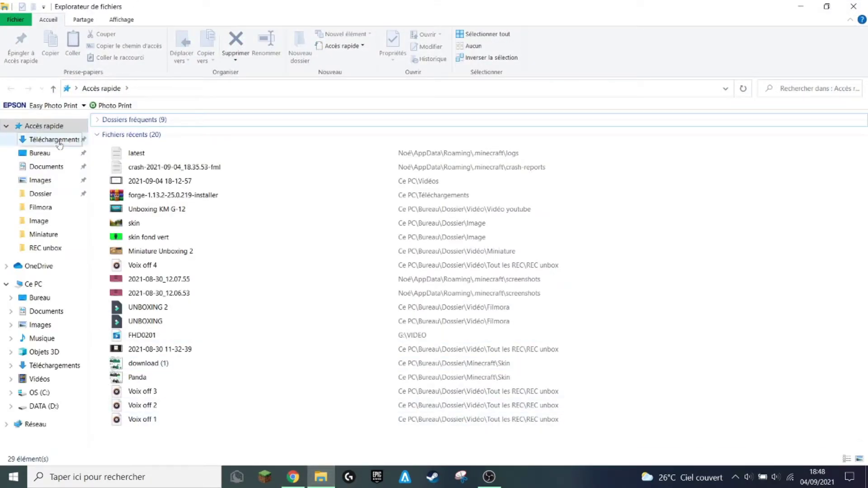
left_click(54, 141)
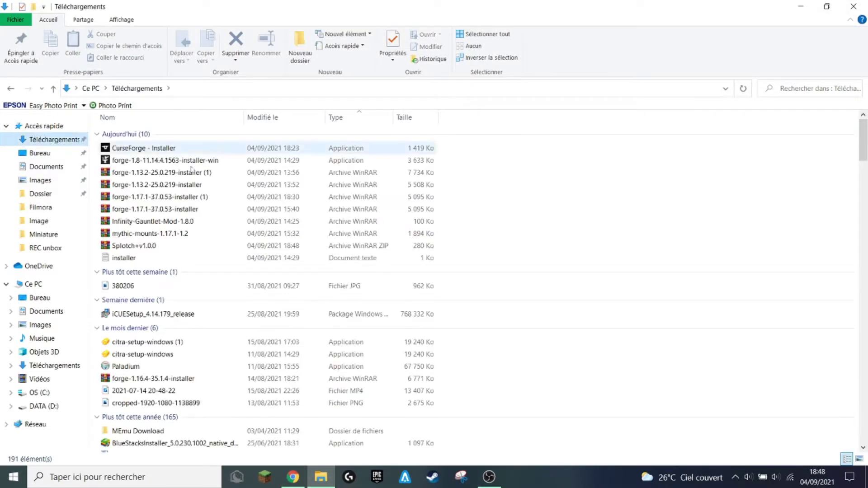
left_click(137, 247)
right_click(137, 246)
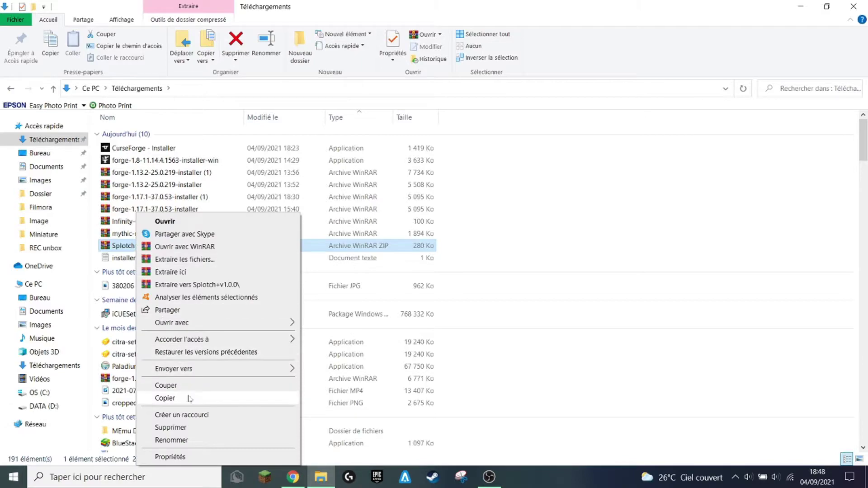
left_click(235, 385)
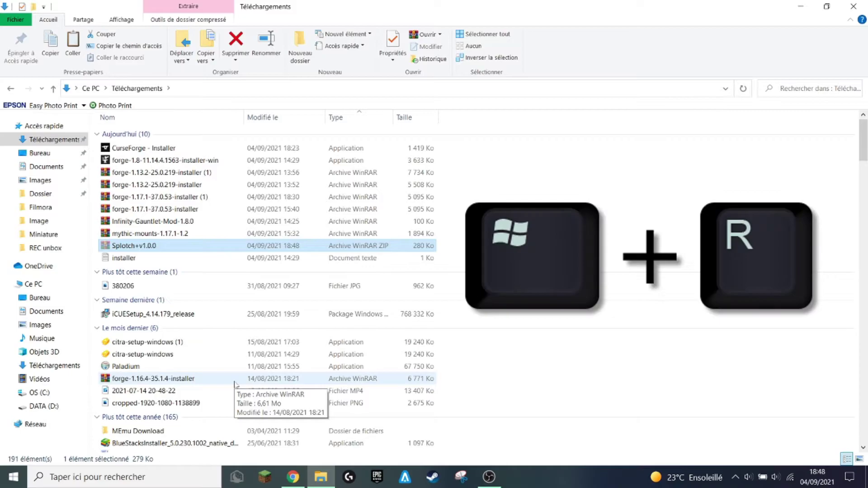
Open the AppData Roaming folder by running %Appdata%.
key("super+r")
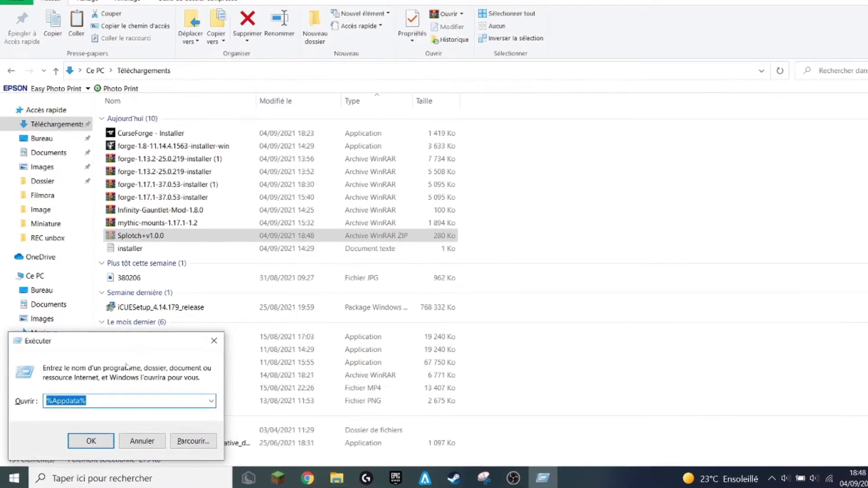
left_click(81, 403)
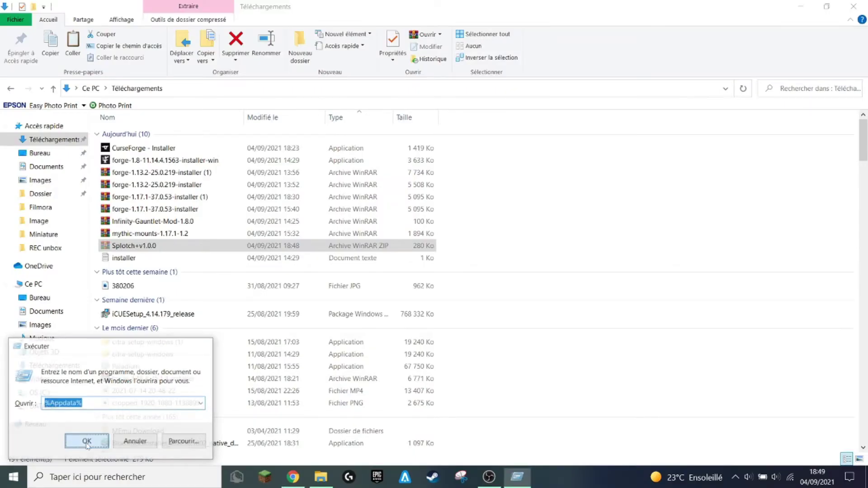
left_click(343, 425)
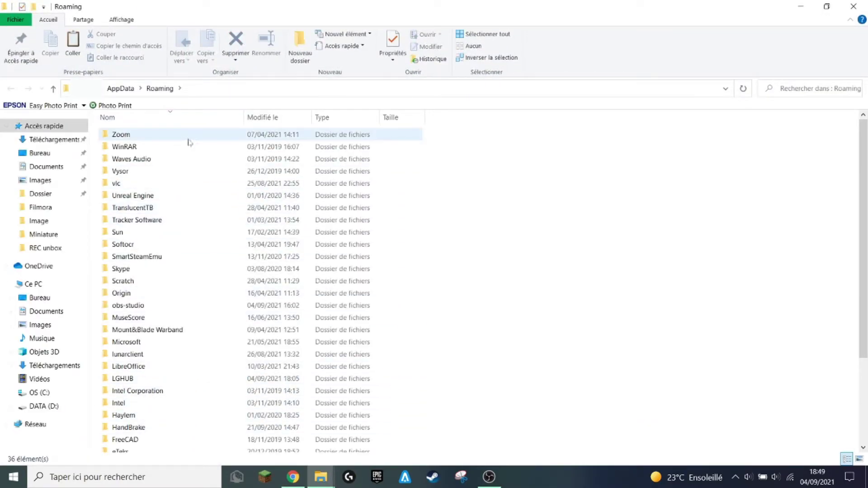
Open the resourcepacks folder inside the .minecraft folder.
scroll(244, 251, "down", 3)
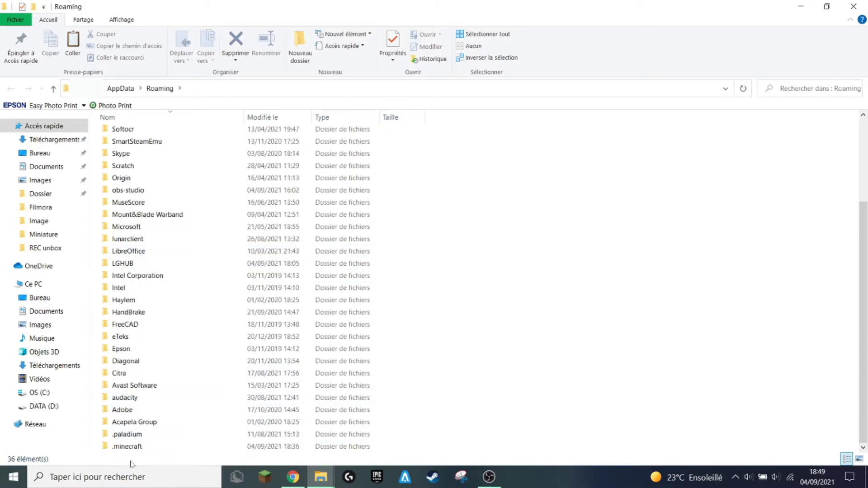
double_click(171, 447)
scroll(212, 353, "down", 1)
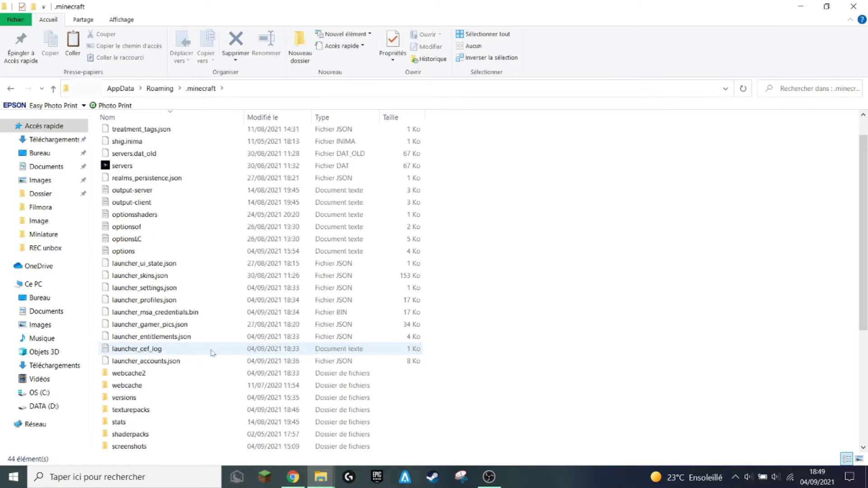
scroll(211, 352, "down", 2)
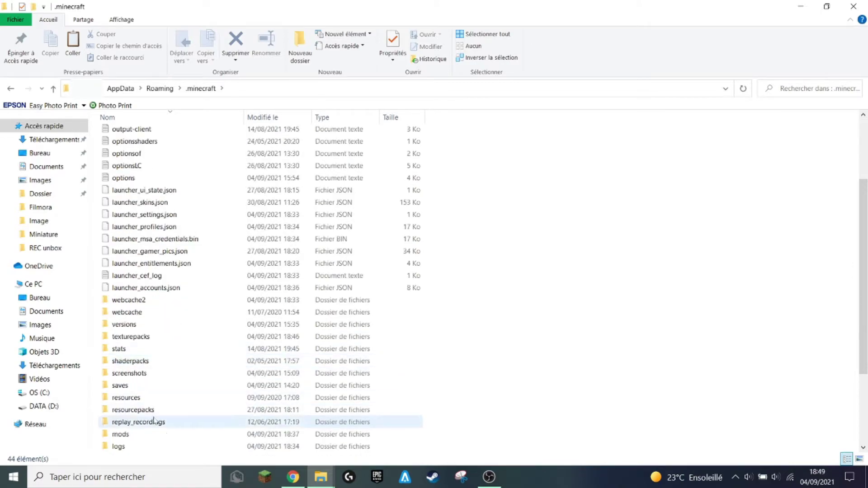
double_click(163, 410)
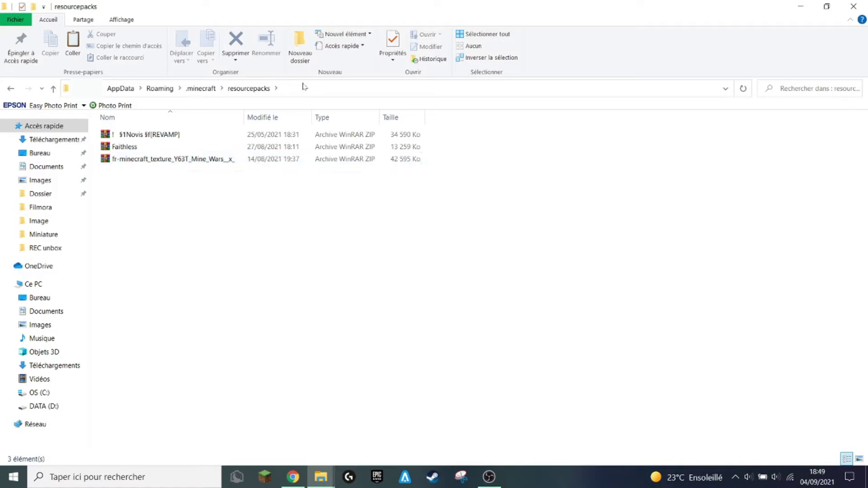
Paste the Splotch+v1.0.0 archive into the resourcepacks folder, then close the File Explorer windows and the browser.
right_click(214, 236)
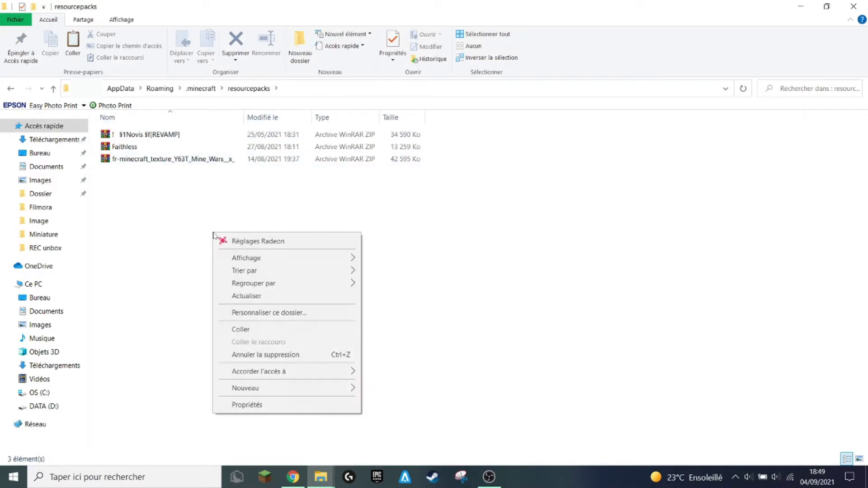
left_click(258, 330)
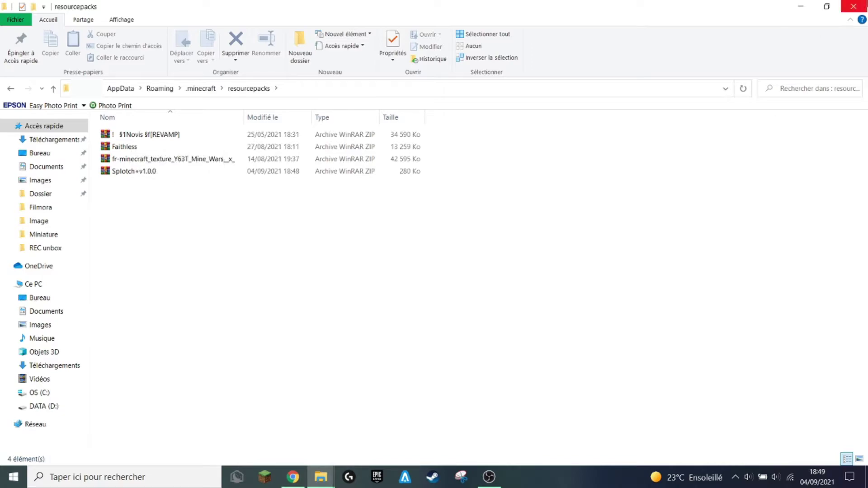
left_click(854, 6)
left_click(864, 4)
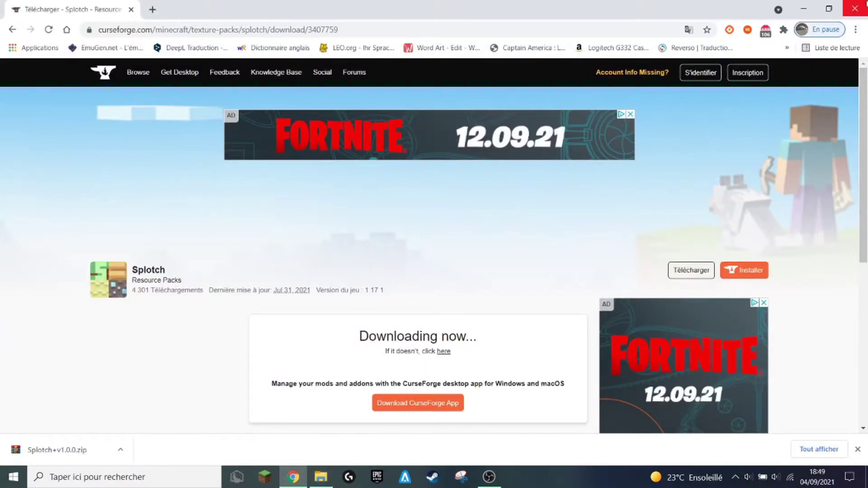
left_click(864, 4)
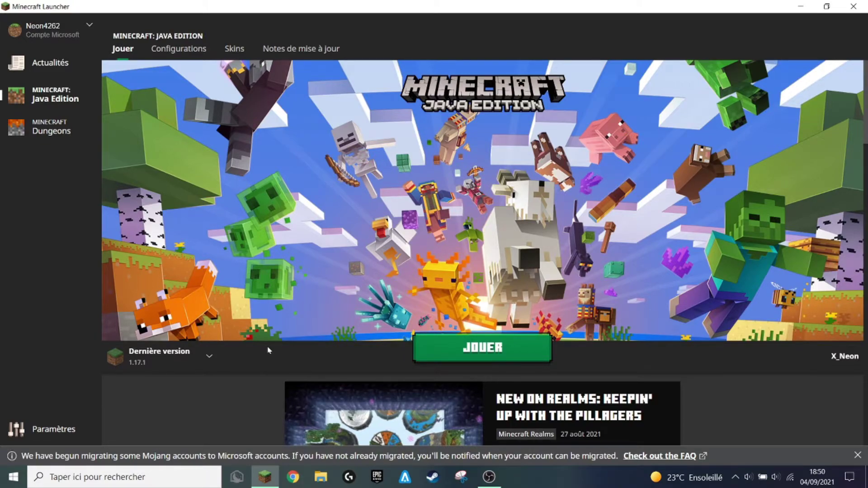
Check the available game profiles in the Minecraft Launcher and launch Minecraft with Dernière version 1.17.1.
left_click(211, 356)
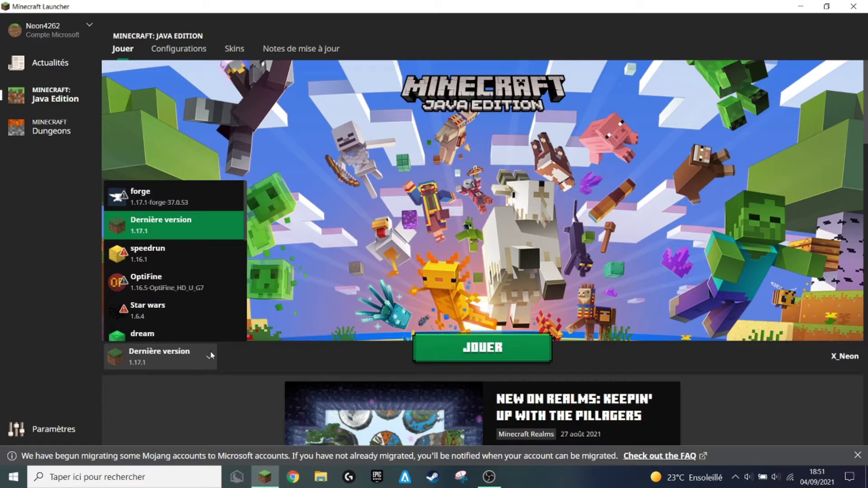
left_click(211, 356)
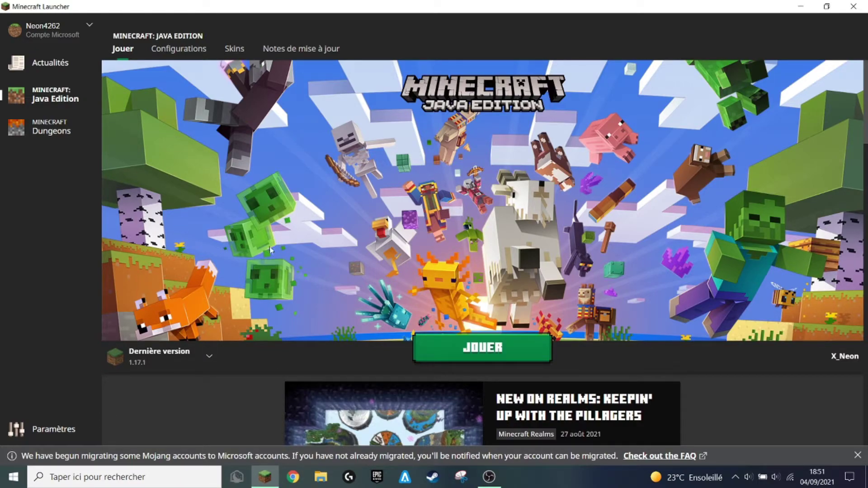
left_click(461, 350)
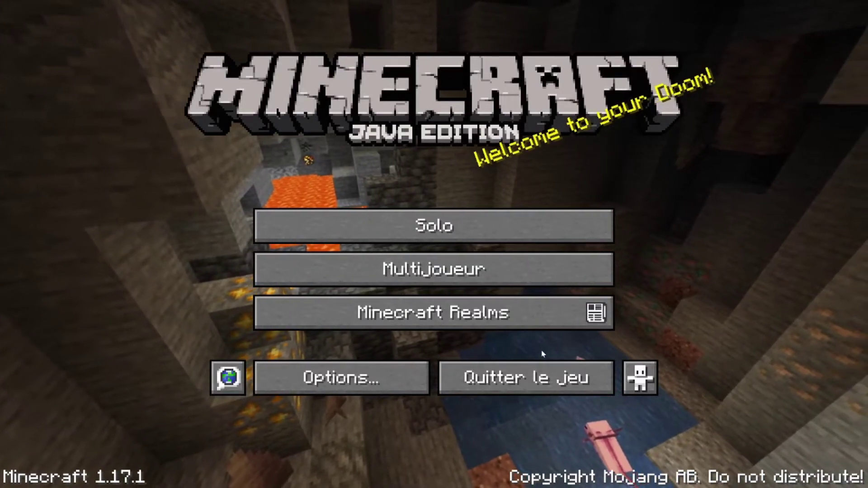
Open the resource pack selection from the game options and activate Splotch+v1.0.0.zip, deactivating and reactivating it once.
left_click(380, 373)
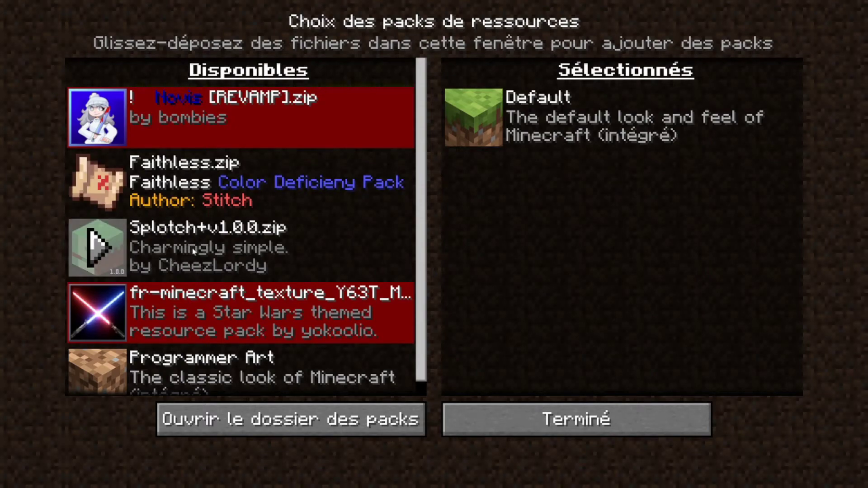
left_click(103, 251)
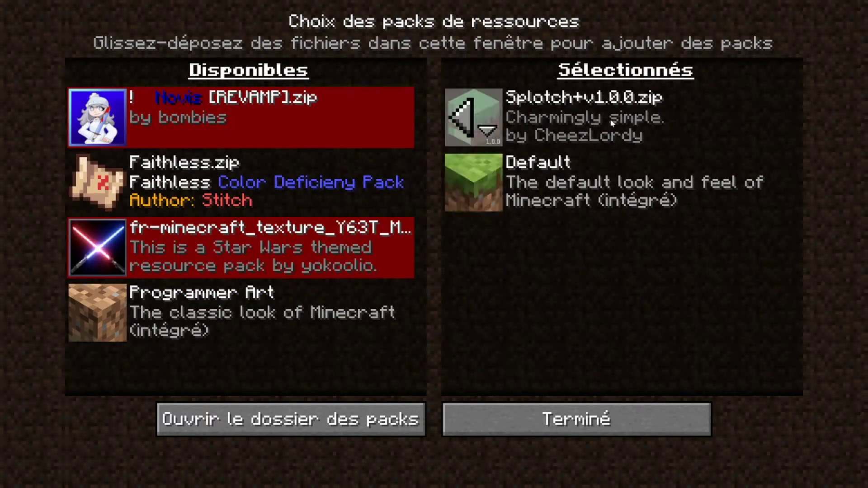
left_click(462, 116)
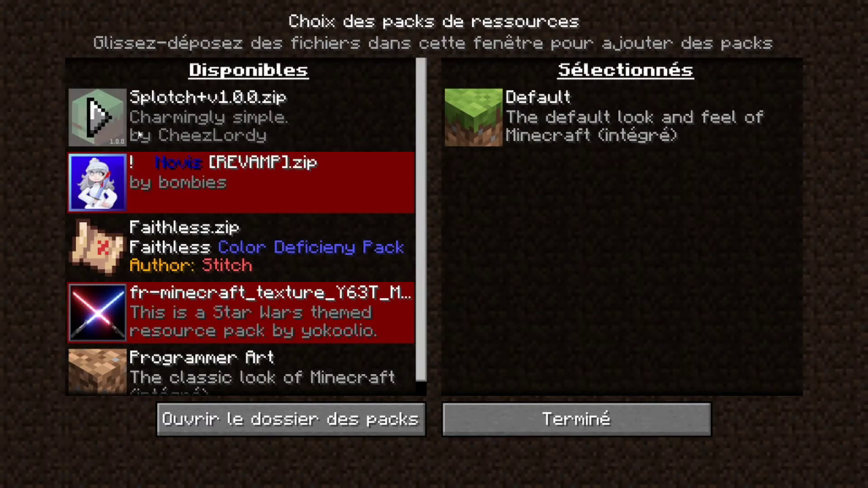
left_click(108, 123)
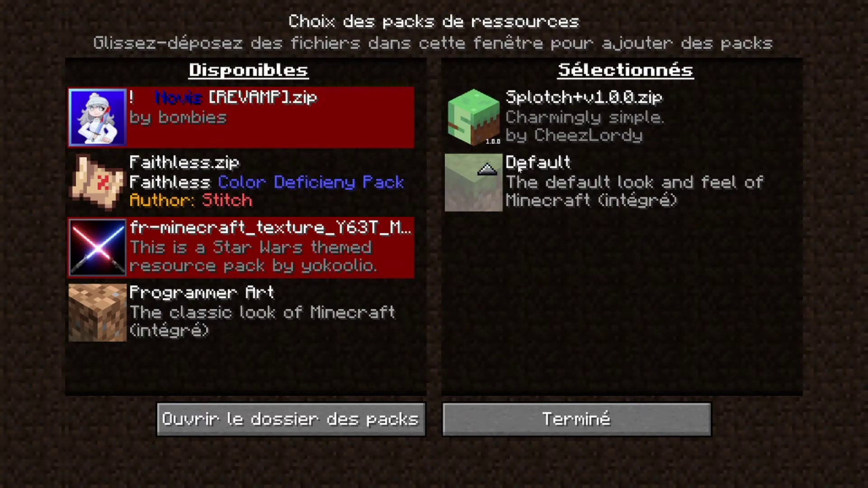
Add the Programmer Art pack to the selected resource packs above Splotch+v1.0.0.zip.
left_click(97, 318)
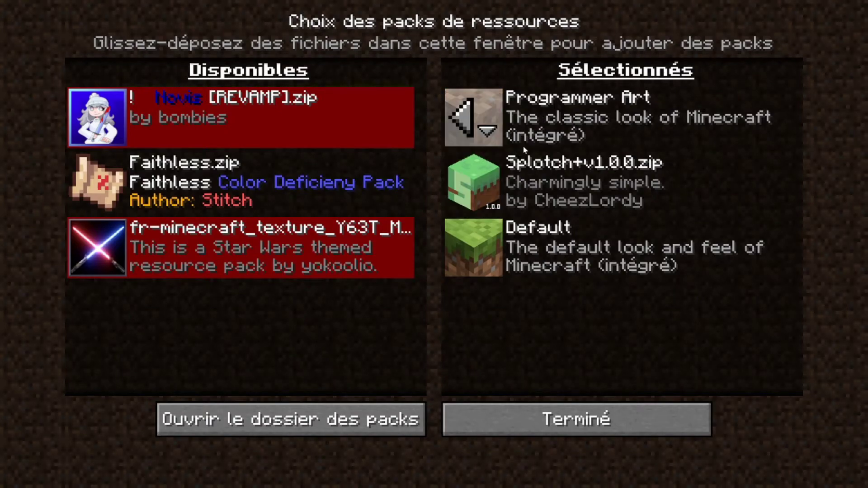
Remove Programmer Art from the selected resource packs, apply the selection and return to the title screen.
left_click(468, 120)
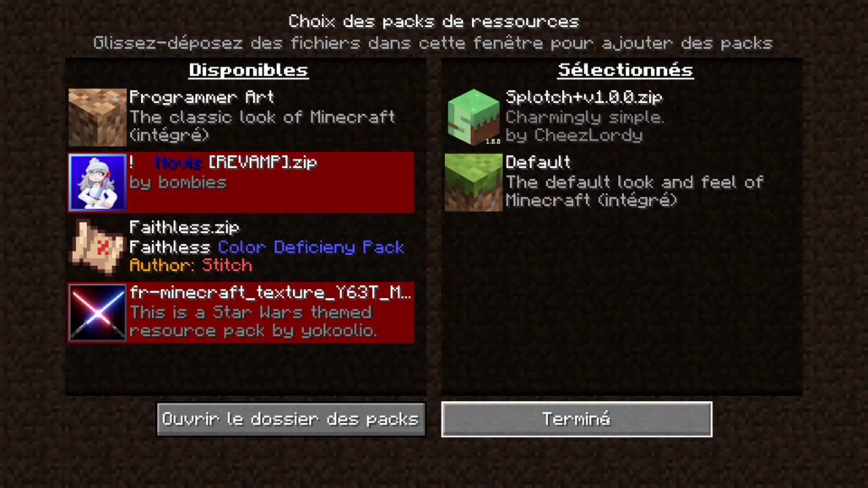
left_click(580, 422)
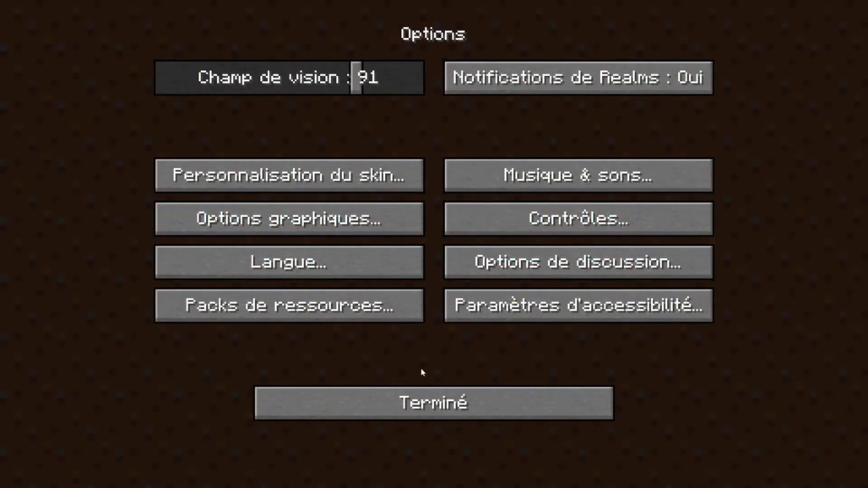
left_click(428, 411)
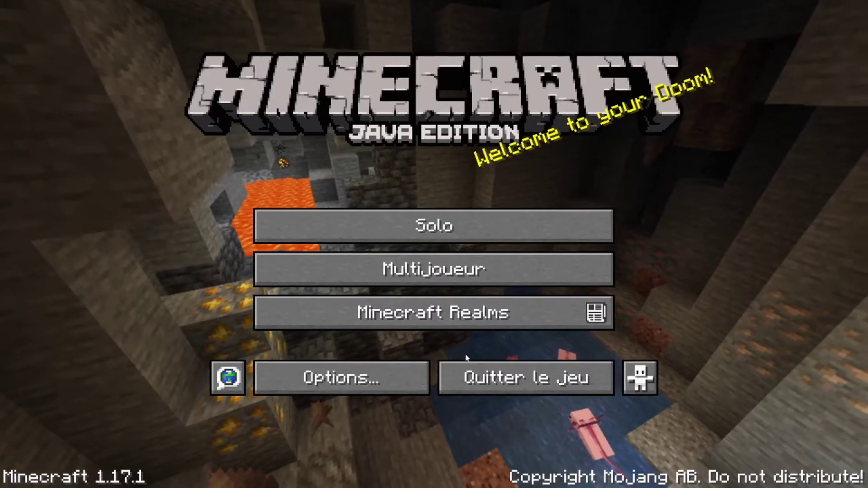
Start setting up a new single-player world and name it "tuto pack de ressource".
left_click(530, 231)
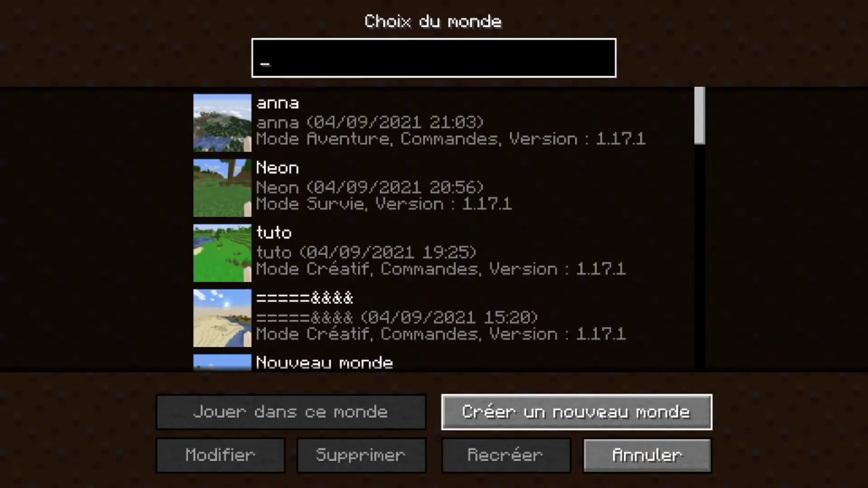
left_click(577, 412)
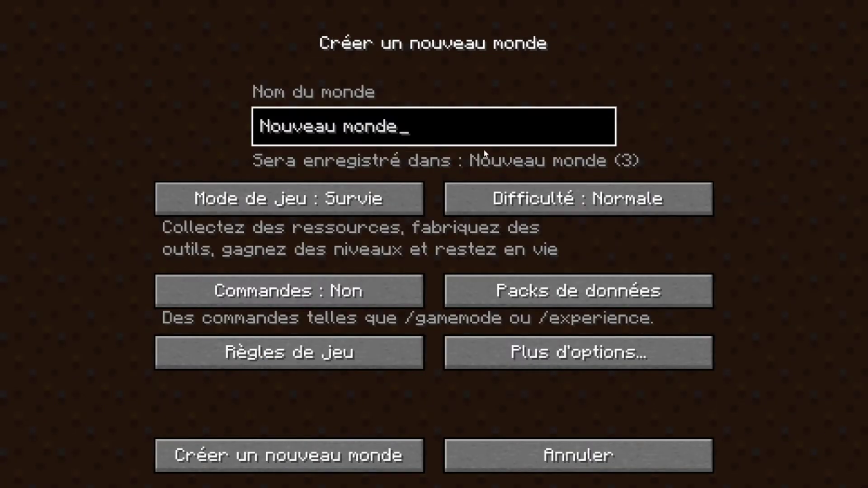
key("BackSpace")
key("BackSpace")
key("BackSpace")
key("BackSpace")
key("BackSpace")
key("BackSpace")
key("BackSpace")
key("BackSpace")
key("BackSpace")
key("BackSpace")
key("BackSpace")
key("BackSpace")
key("BackSpace")
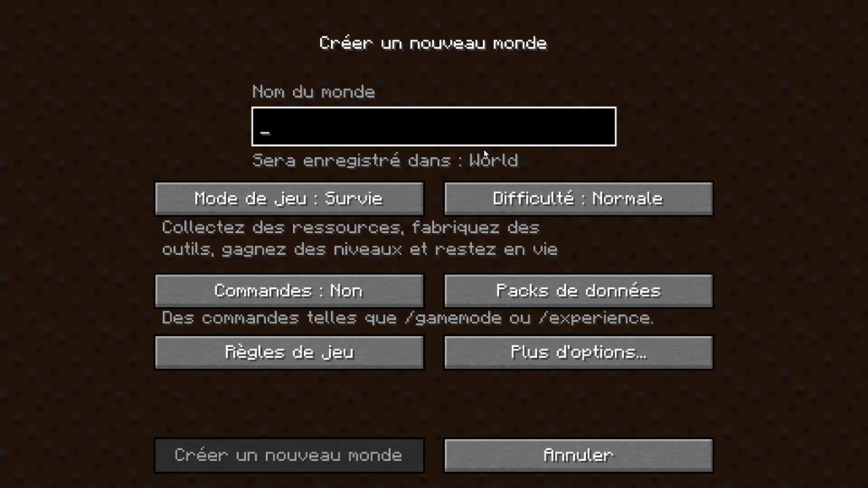
type("tu t")
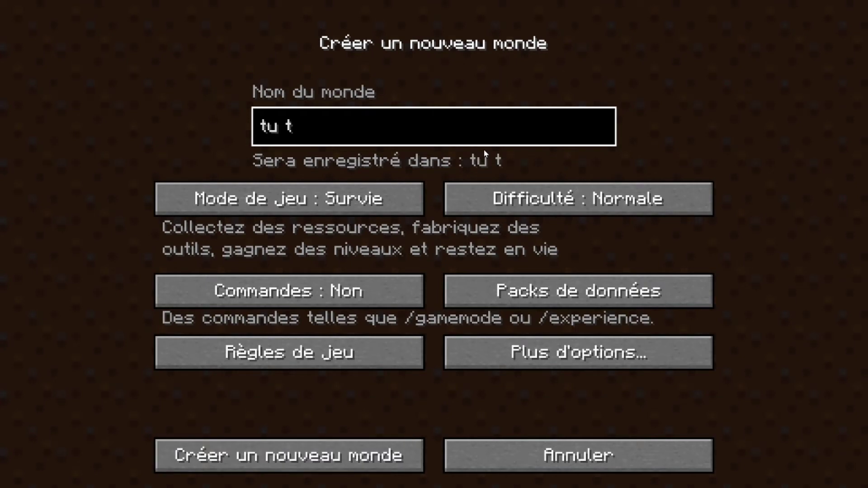
key("BackSpace")
key("BackSpace")
type("to p")
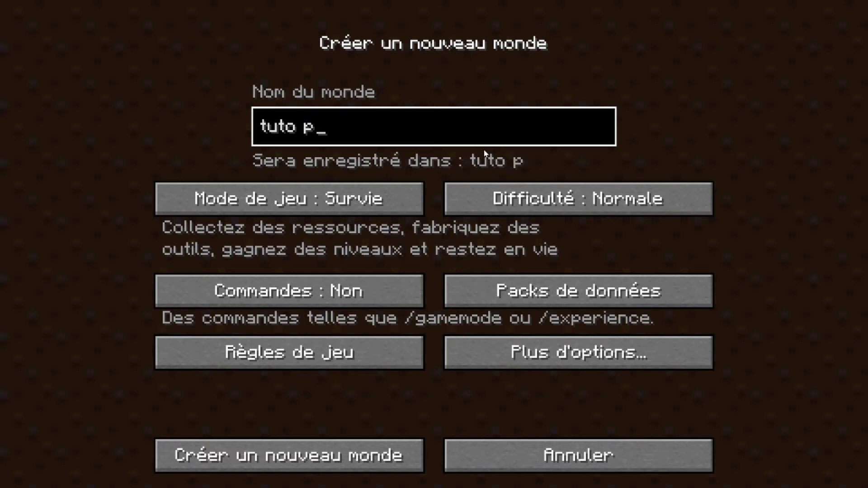
type("ack de re")
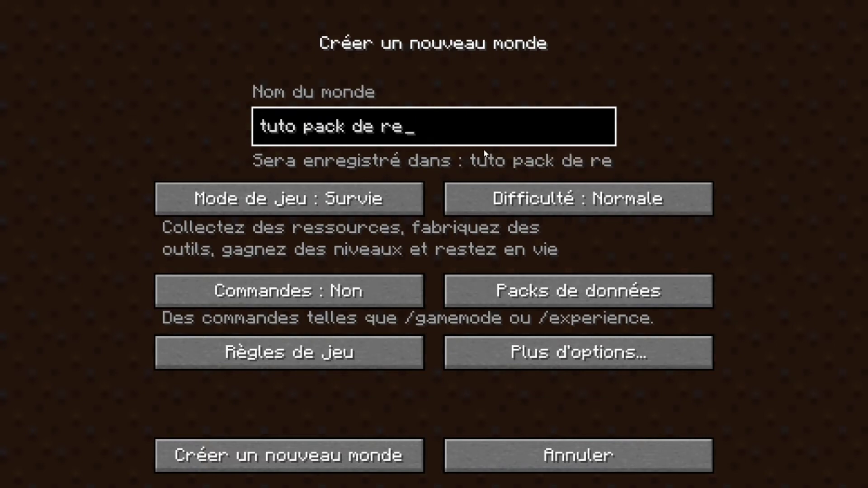
type("ssource")
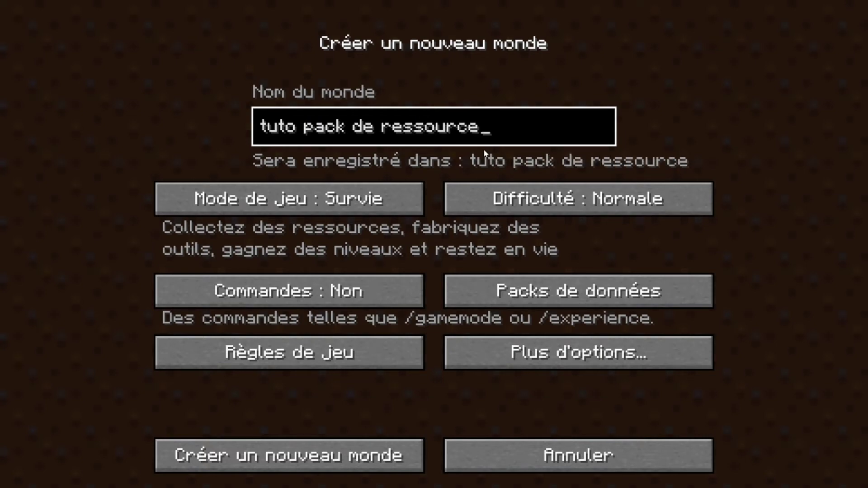
Set the game mode to Créatif and create the new world.
left_click(365, 191)
left_click(364, 190)
left_click(328, 452)
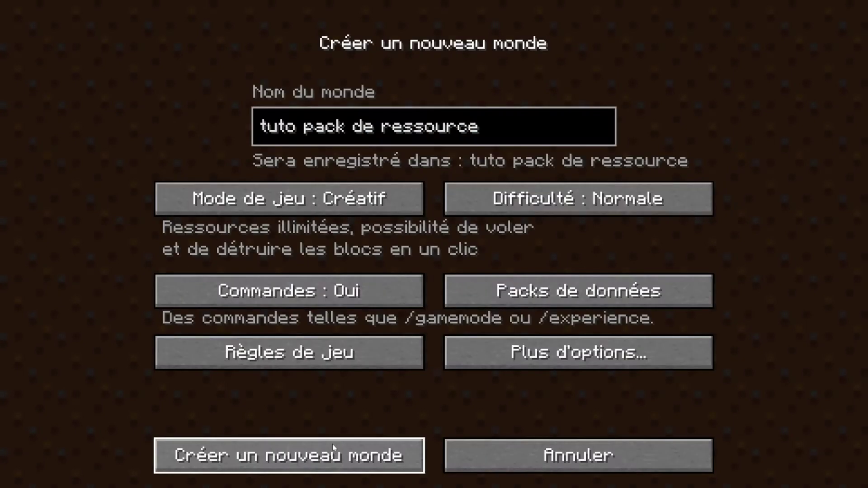
key("Return")
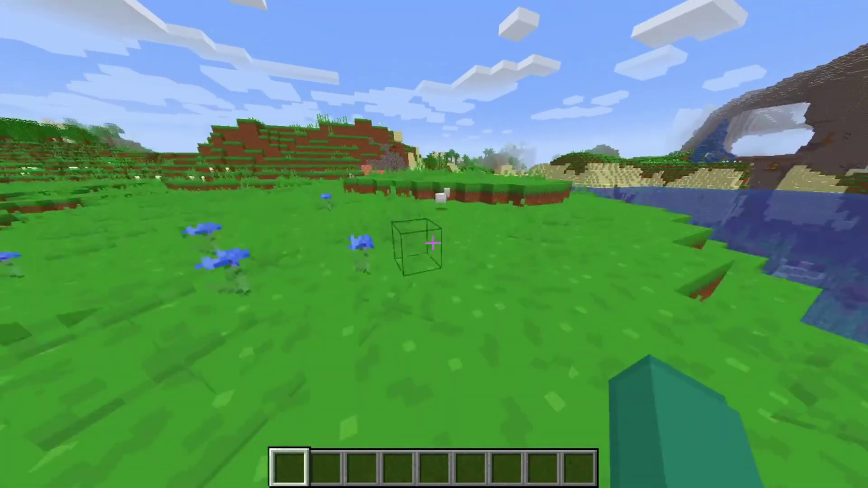
Walk across the grassland to examine the pack's block textures, and switch to the camera view facing the player.
key("w")
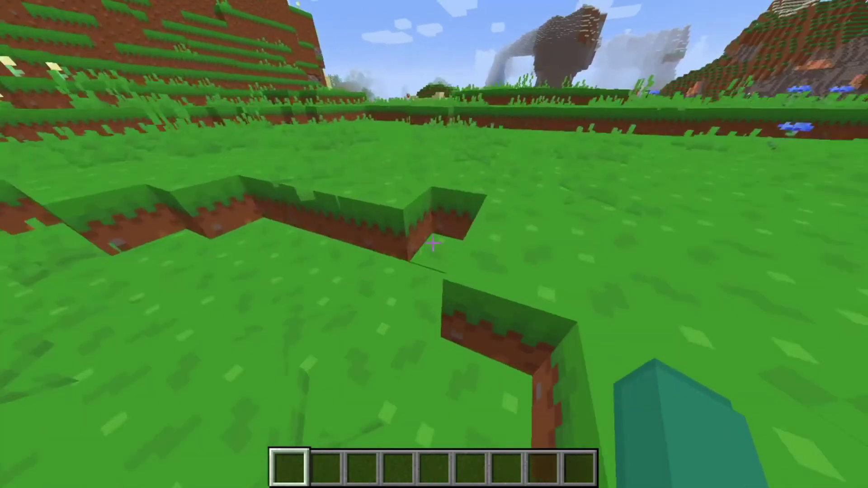
key("w")
key("w")
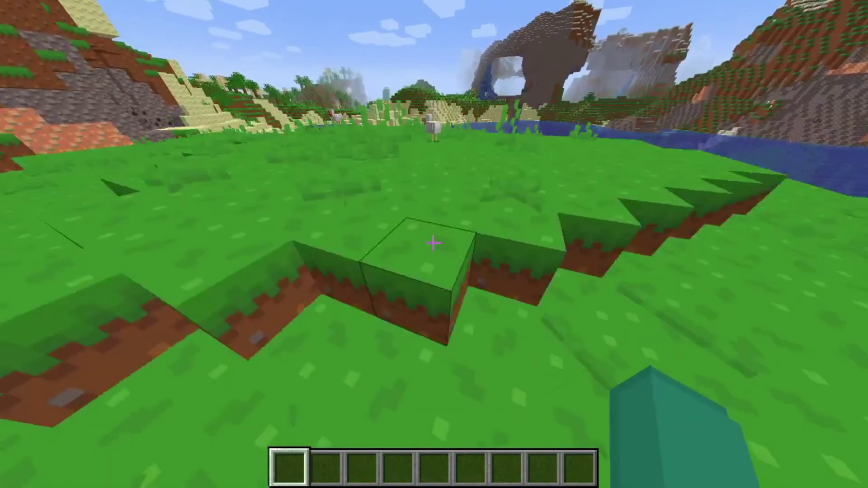
left_click(433, 243)
key("F5")
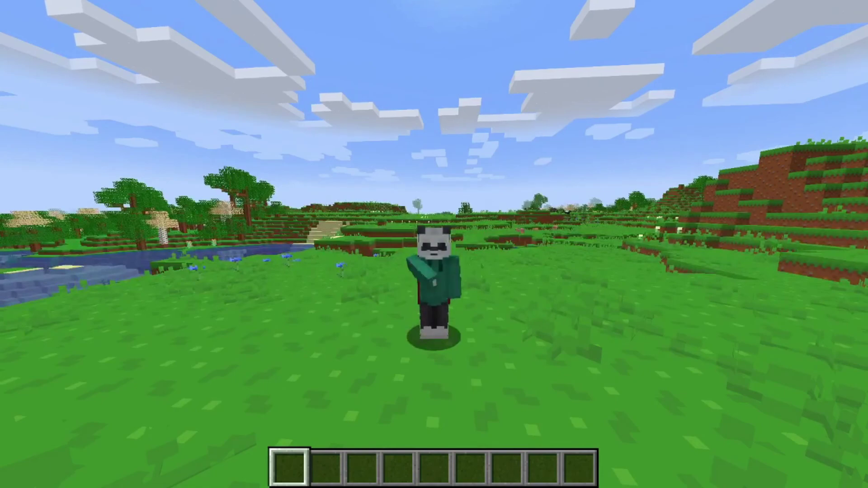
key("w")
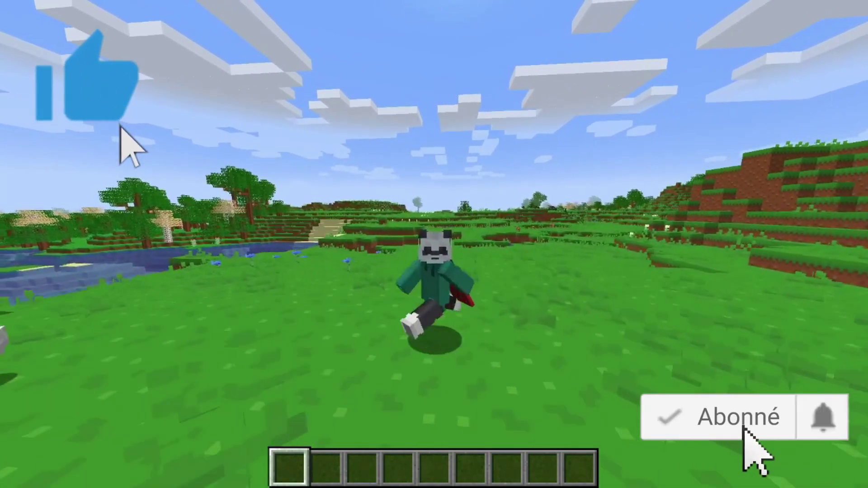
key("space")
key("w")
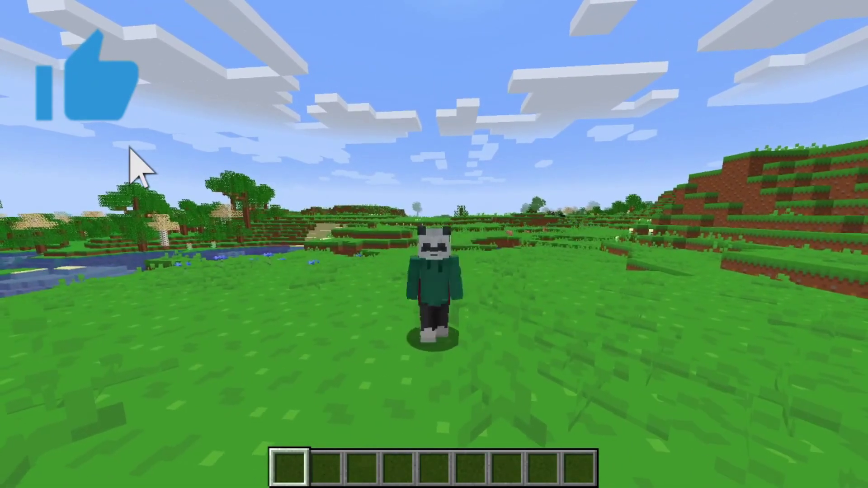
key("w")
key("d")
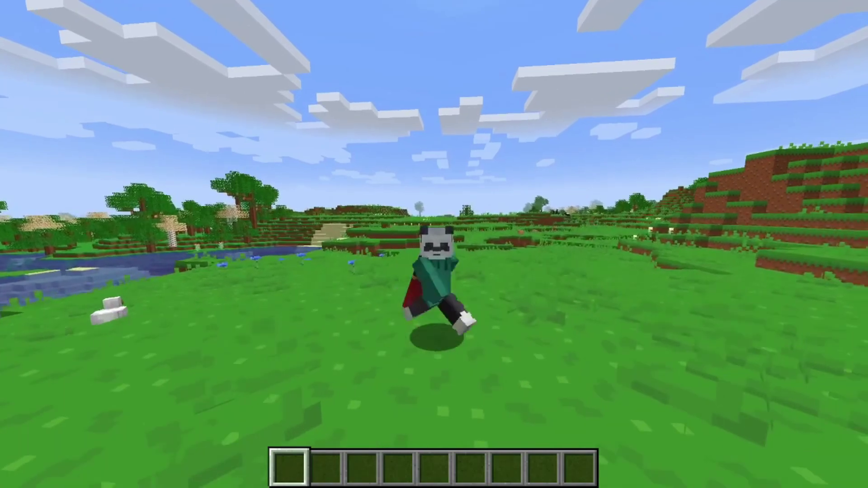
key("space")
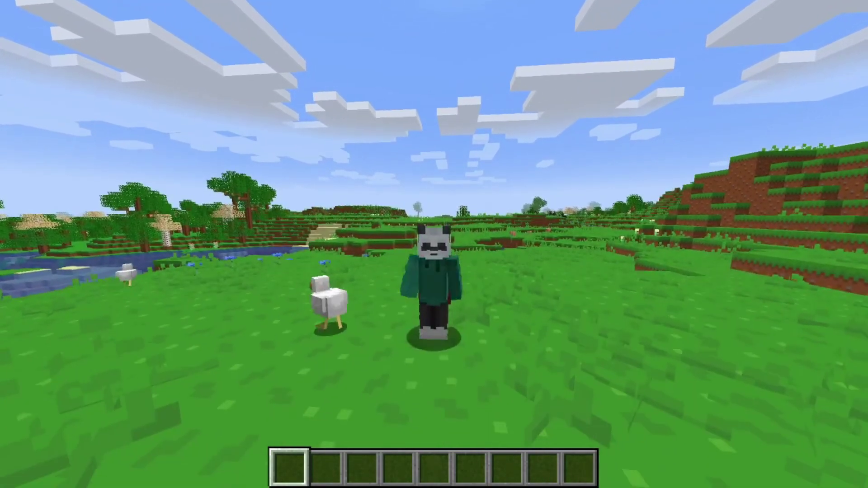
key("F3+b")
key("w")
key("F3+b")
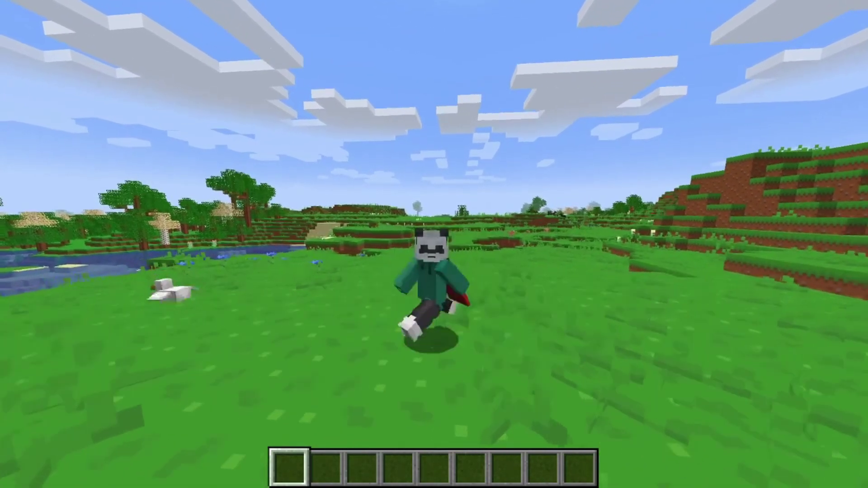